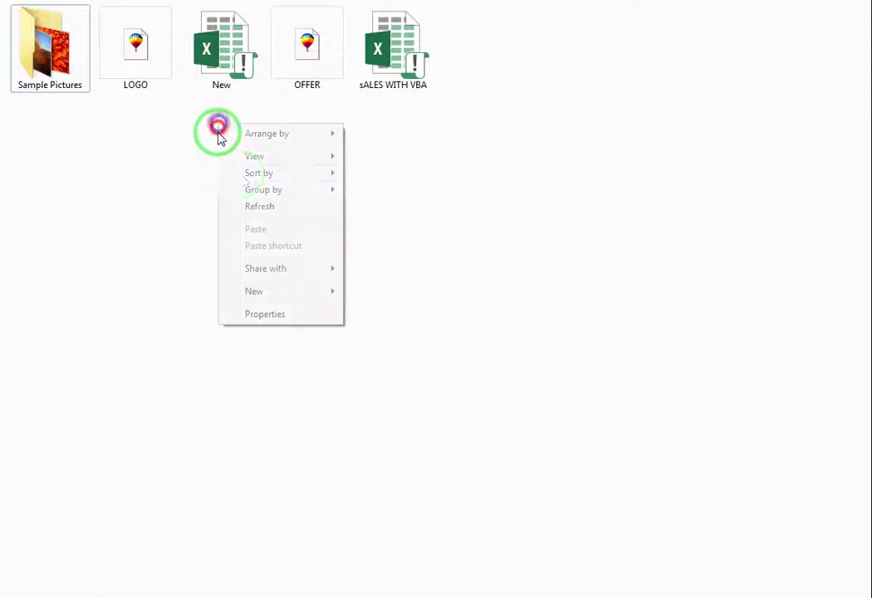
Step: Refresh the desktop and open New.xlsm to bring up its login form
click(252, 204)
click(225, 77)
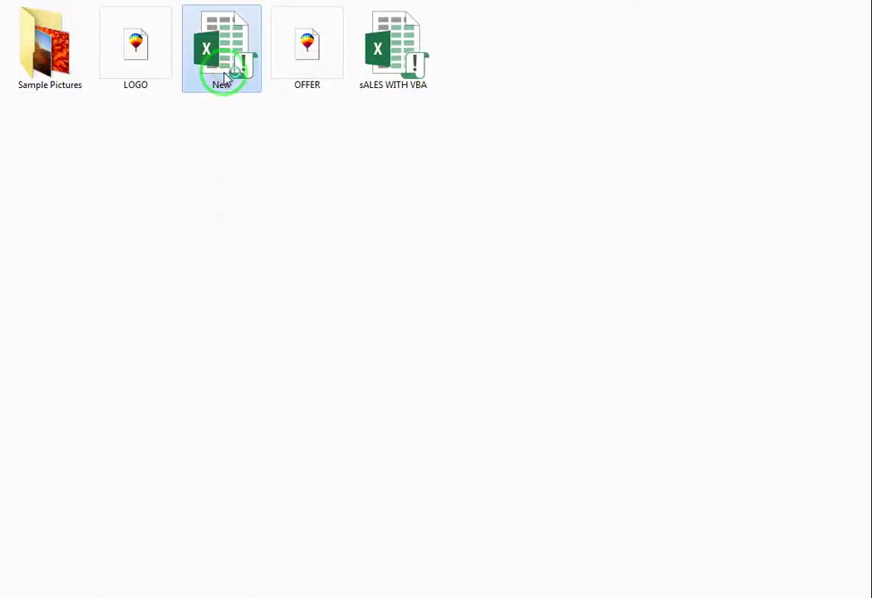
double_click(224, 77)
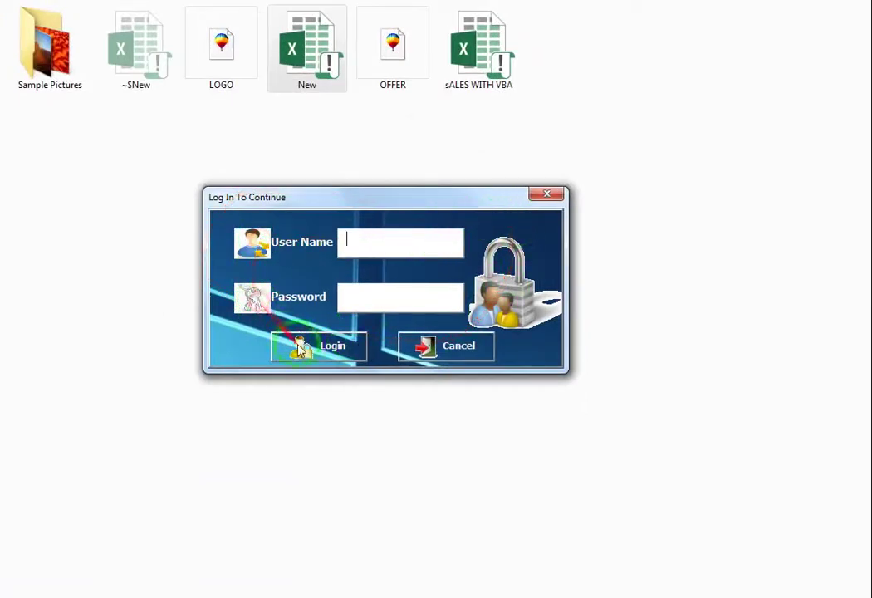
Step: Trigger and dismiss the login form's missing-password and both-fields-empty warnings
click(401, 245)
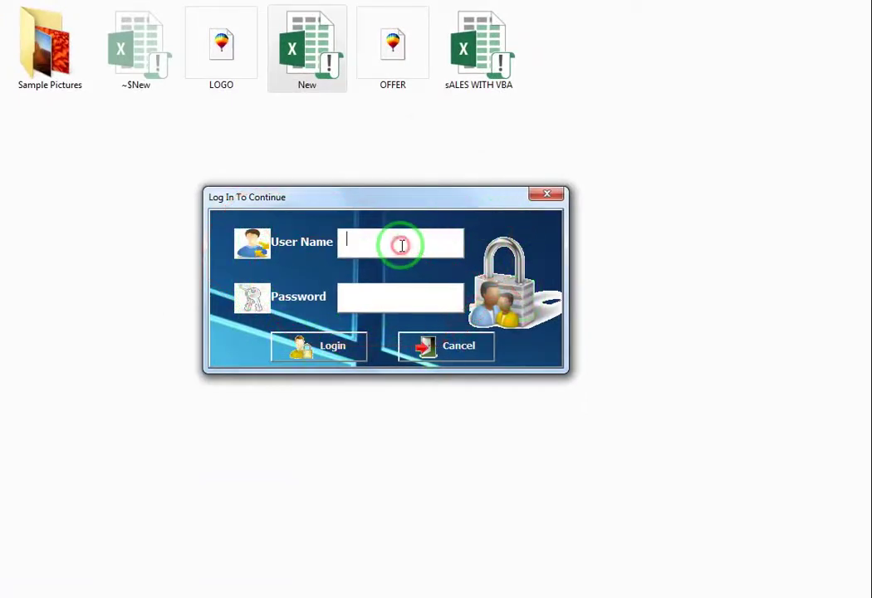
text(**)
click(324, 345)
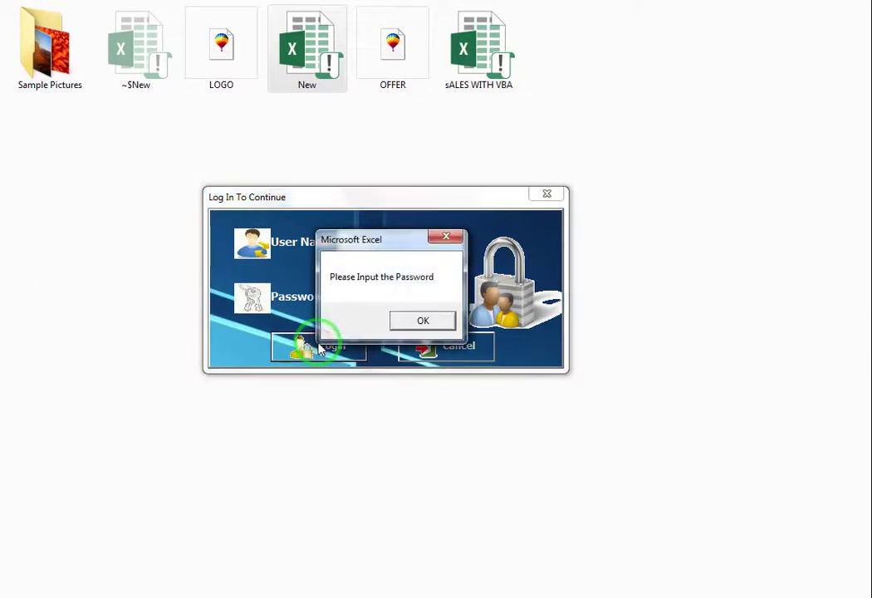
click(421, 319)
drag(374, 241, 327, 254)
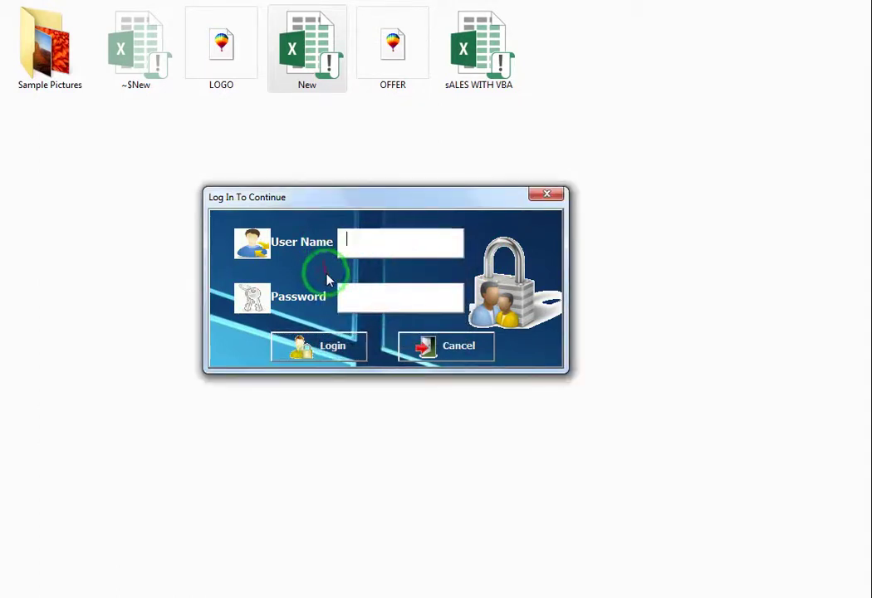
click(319, 342)
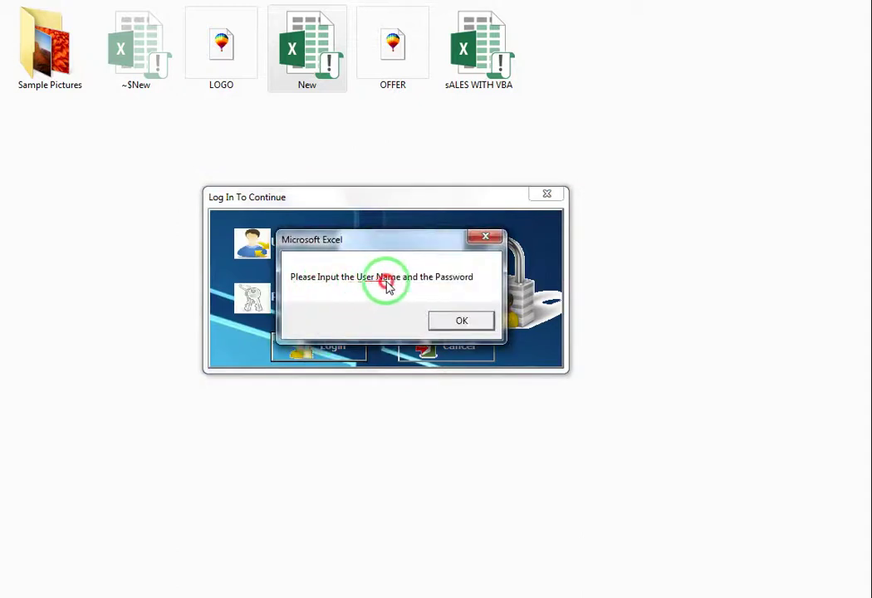
click(458, 322)
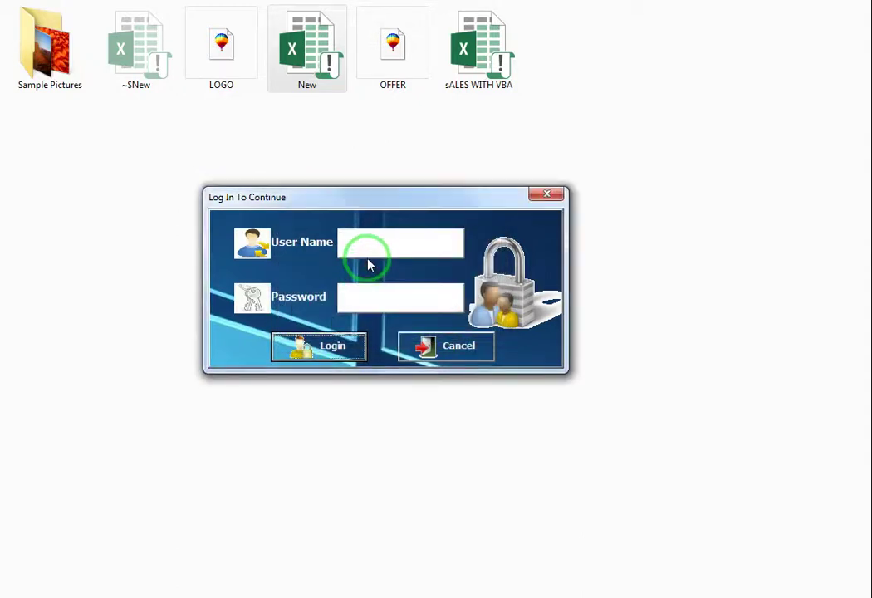
Step: Enter the user name and password and log in to the sales sheet
click(365, 250)
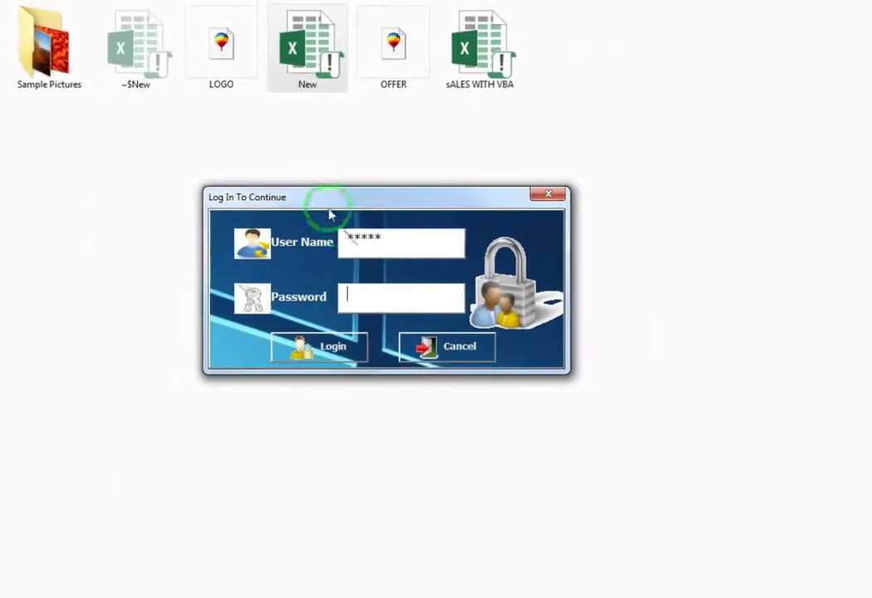
click(370, 294)
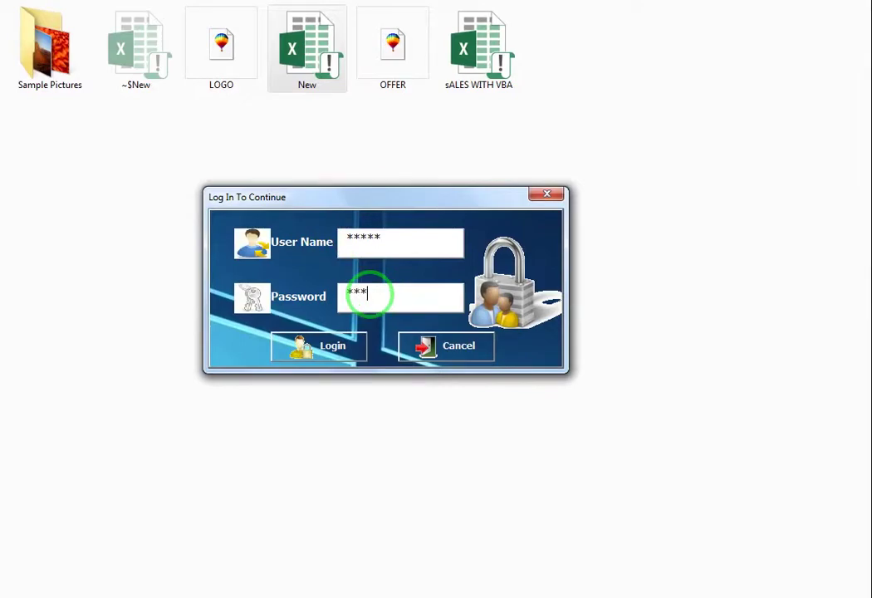
click(343, 347)
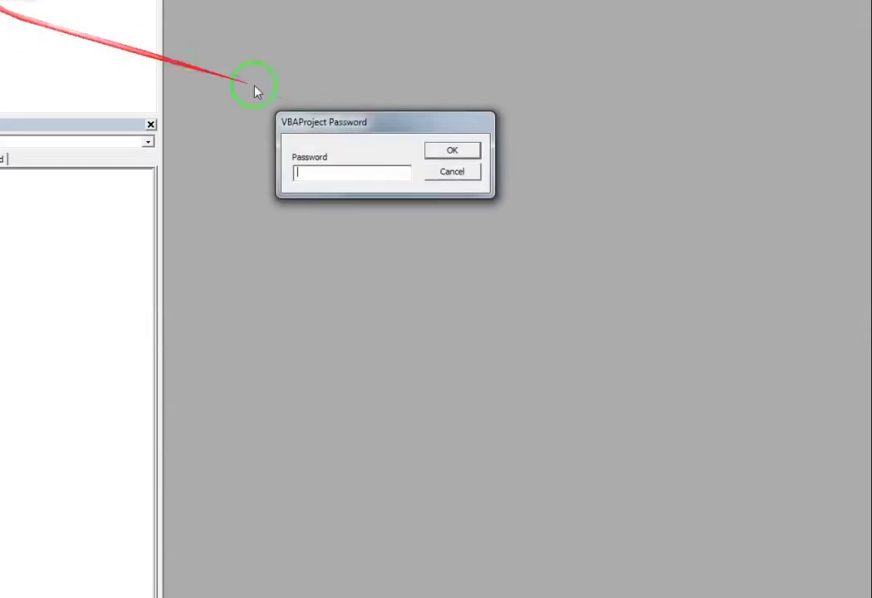
Step: Unlock the VBA project with its password and open UserForm2 in design view
click(374, 172)
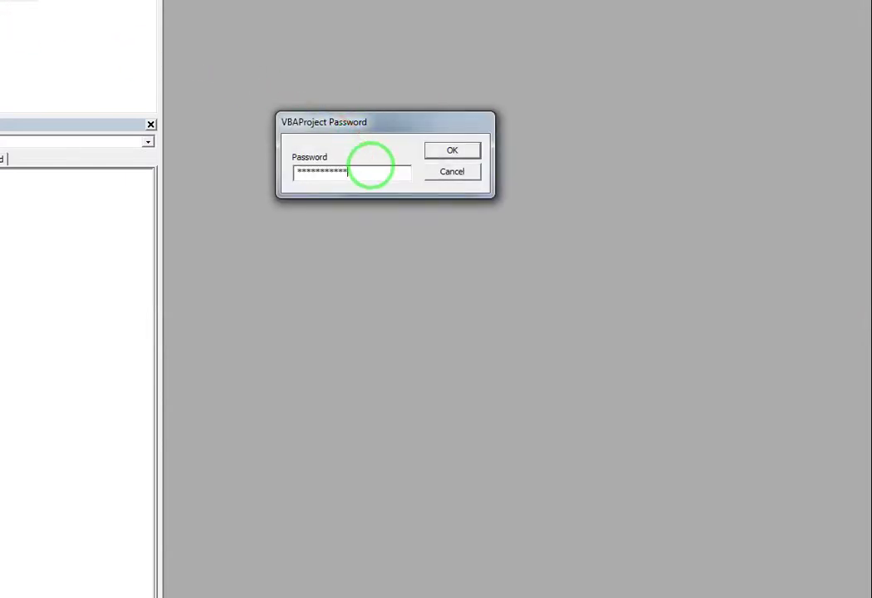
key(Return)
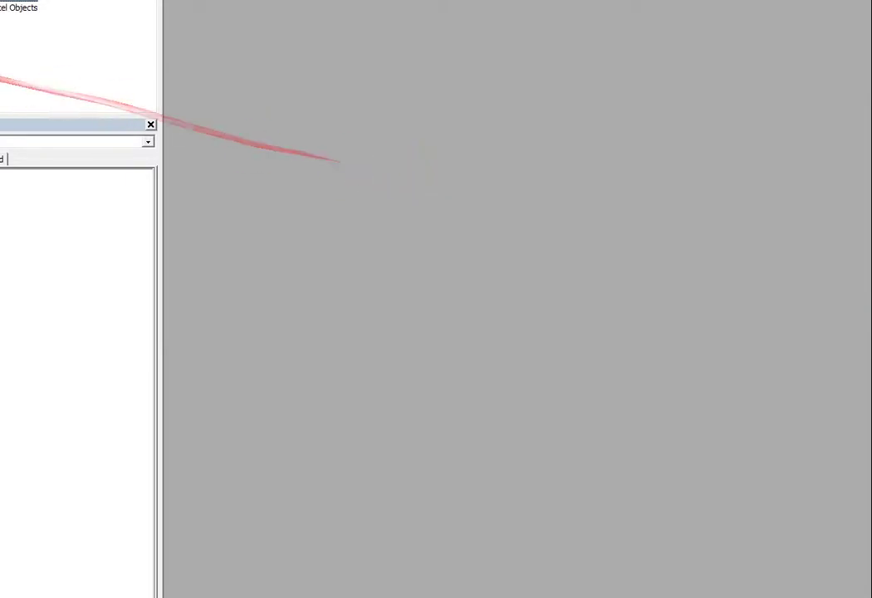
double_click(3, 44)
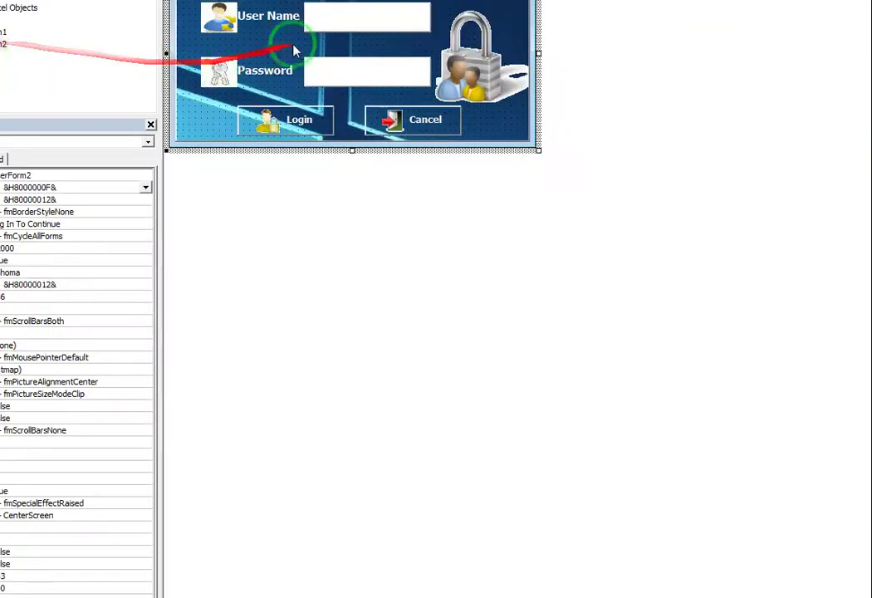
Step: Inspect the user and password pictures, Password label and both text boxes on UserForm2
click(234, 19)
right_click(235, 20)
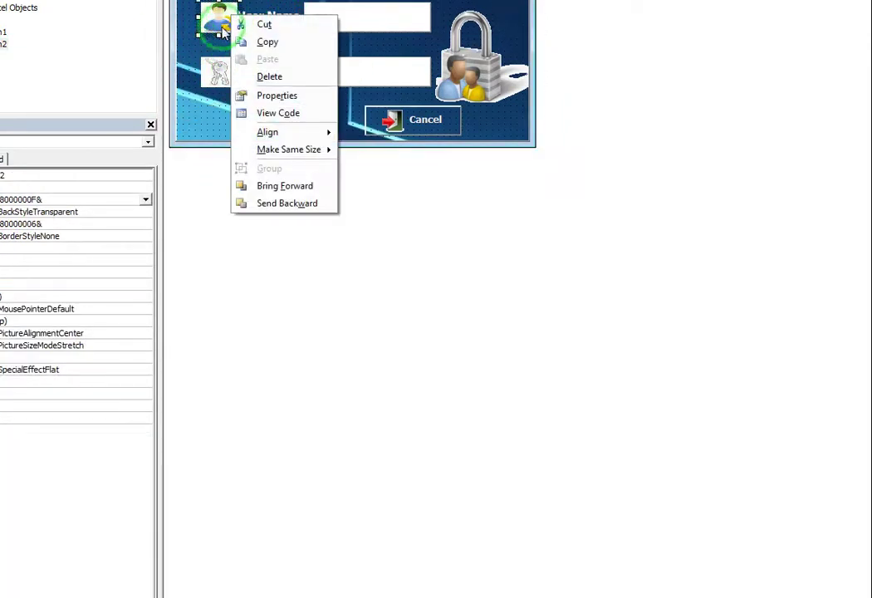
click(210, 17)
click(216, 71)
click(265, 71)
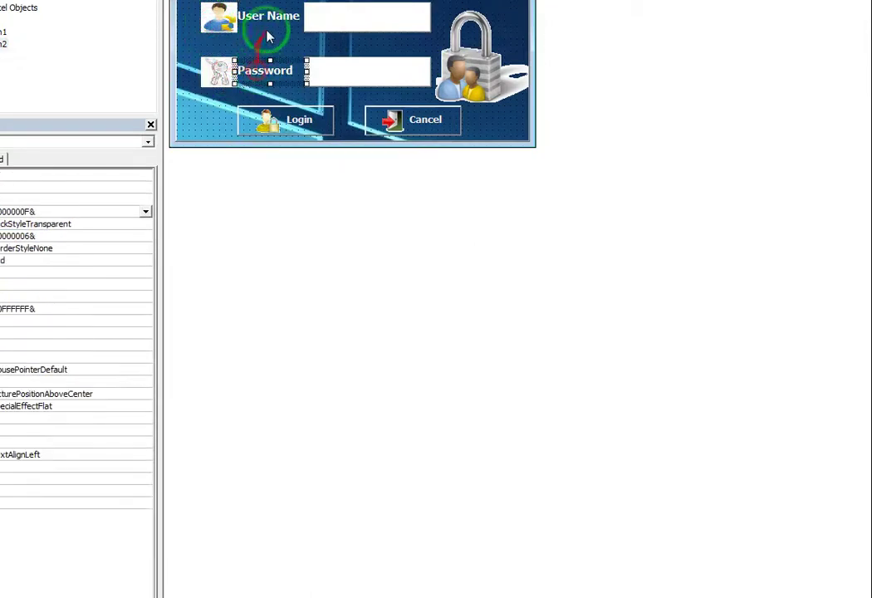
click(341, 24)
click(341, 70)
Step: Check the padlock image and Cancel button, then open the Login button's Click code
click(428, 104)
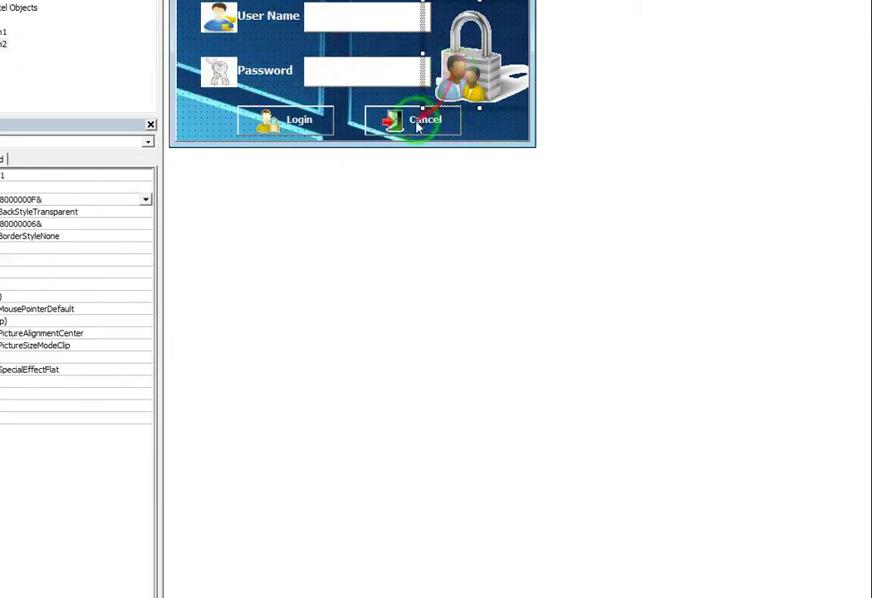
click(419, 124)
click(305, 123)
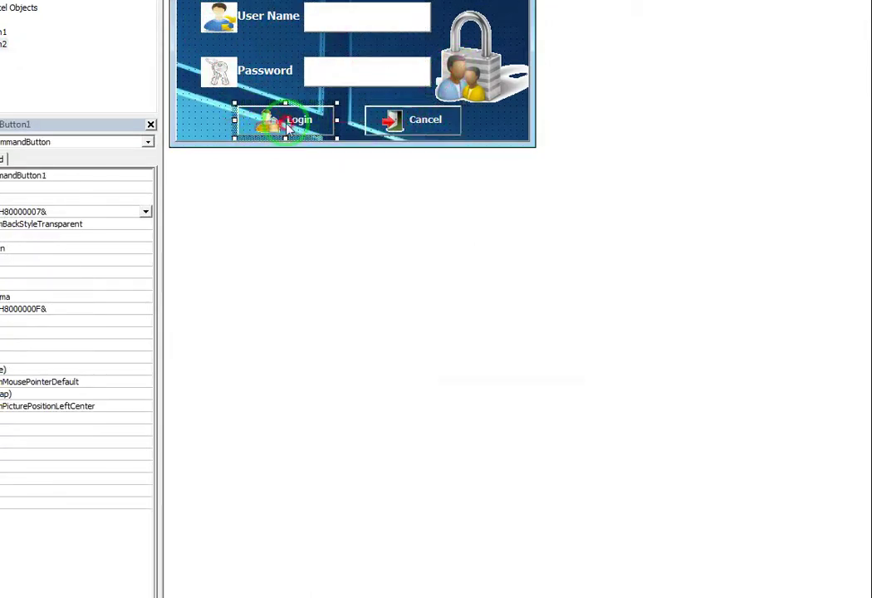
double_click(288, 124)
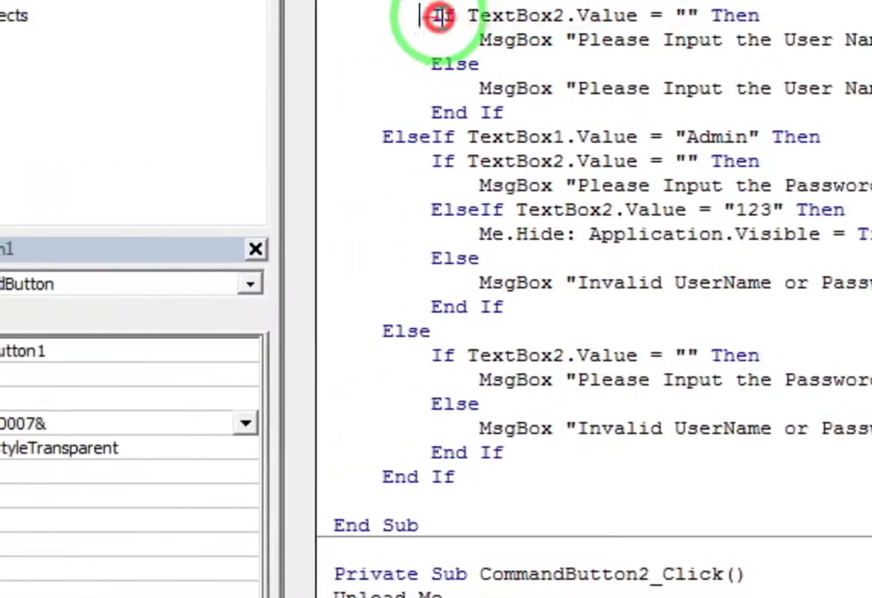
Step: Walk through CommandButton1_Click's empty-field messages and credential checks, then return to the form design
drag(439, 17, 490, 48)
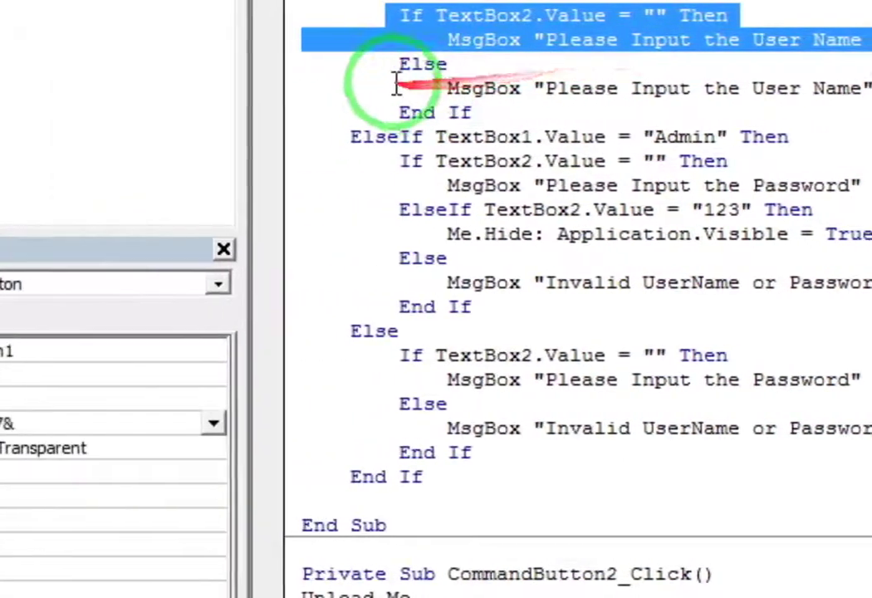
drag(125, 88, 361, 150)
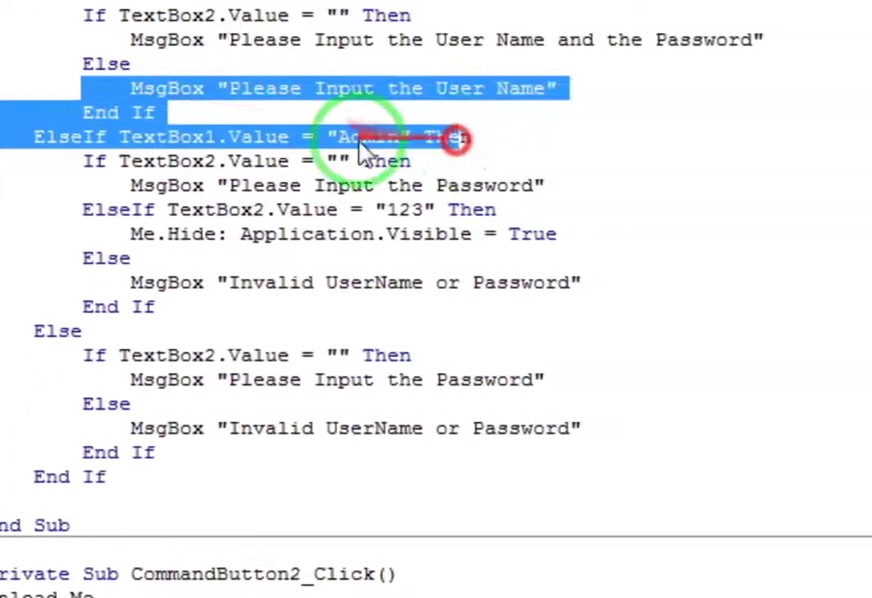
drag(116, 162, 504, 185)
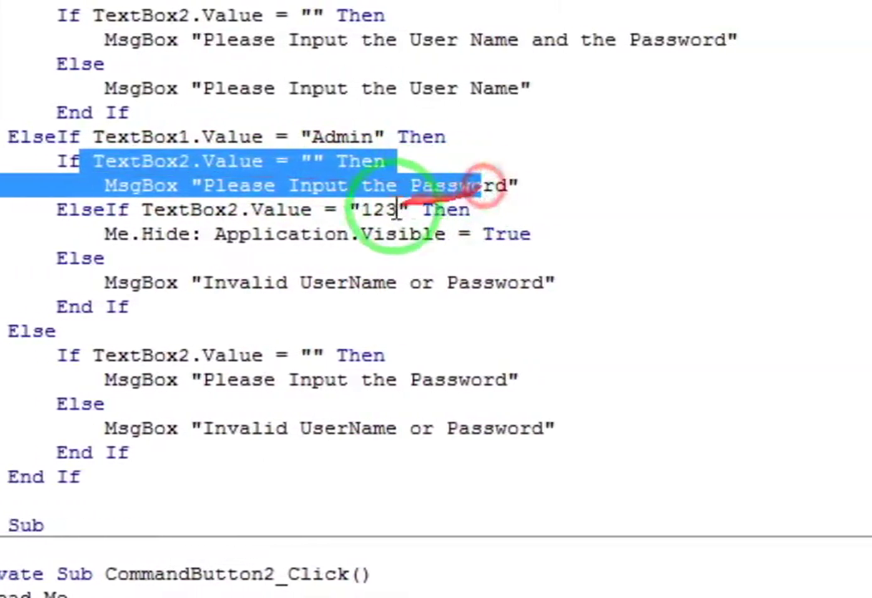
double_click(383, 209)
click(116, 309)
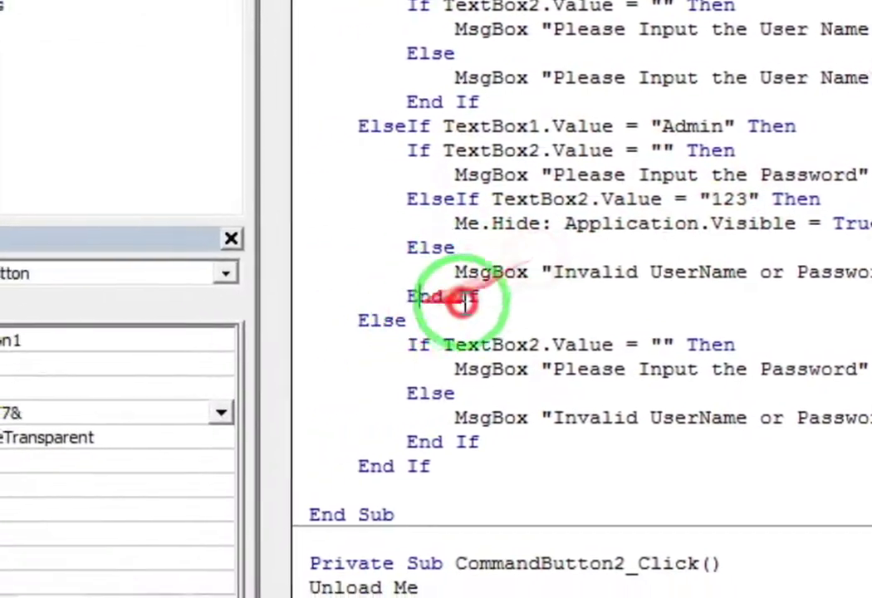
drag(576, 345, 442, 345)
drag(542, 369, 415, 393)
drag(552, 418, 455, 418)
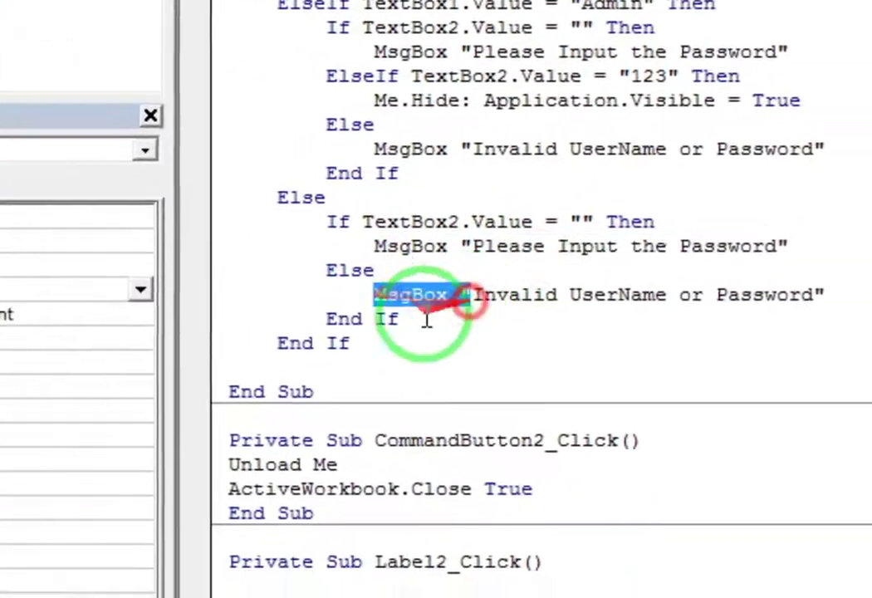
mouse_move(405, 319)
mouse_down()
mouse_move(376, 319)
mouse_move(329, 343)
mouse_up()
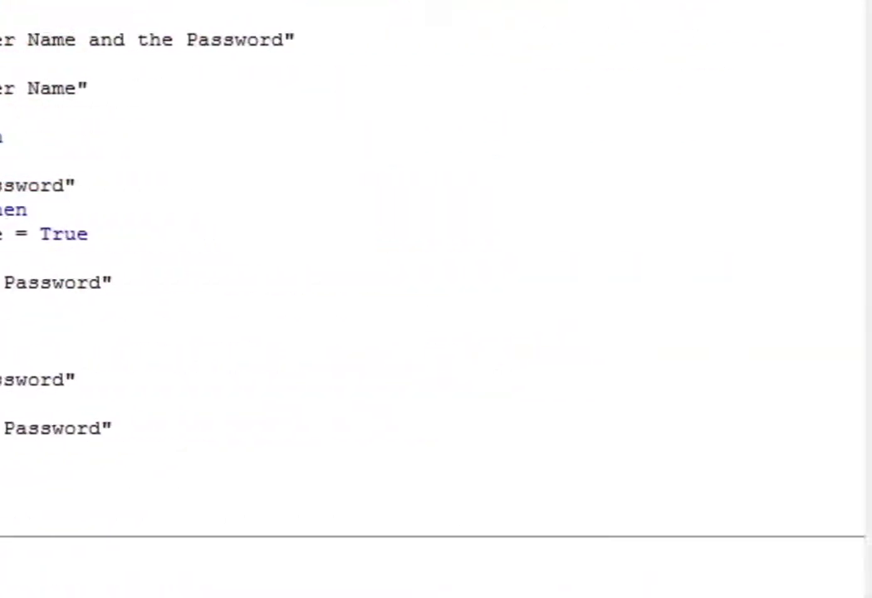
click(282, 123)
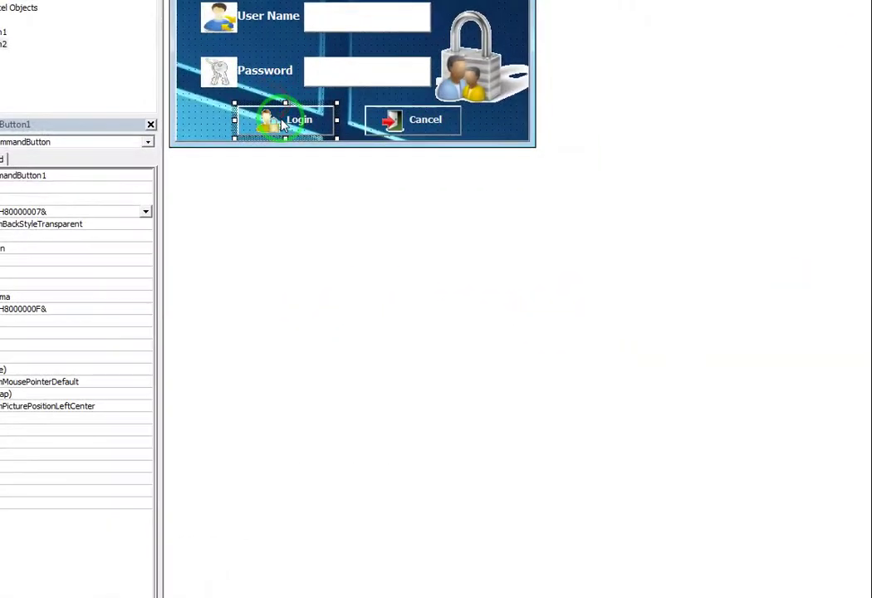
Step: Select the Login button to look at its caption and Picture property
click(209, 125)
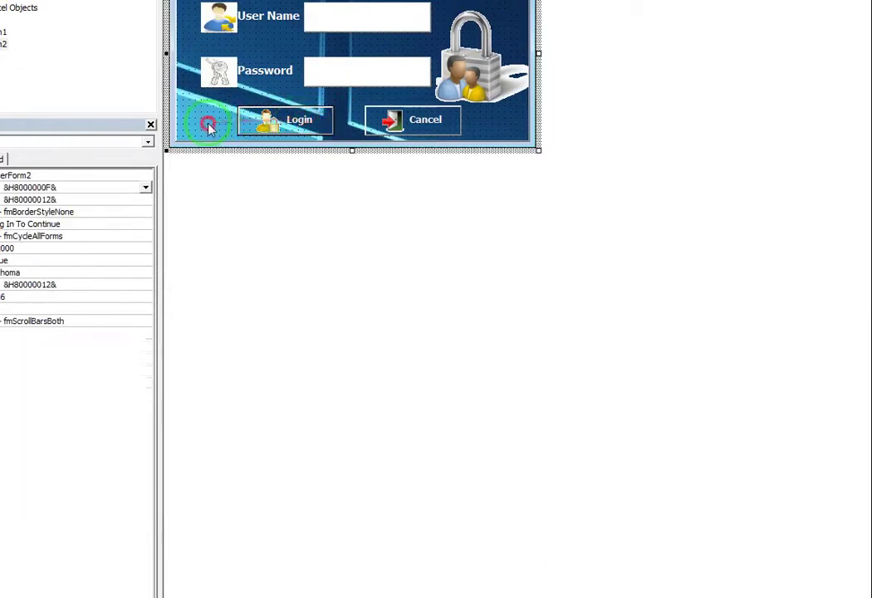
click(274, 123)
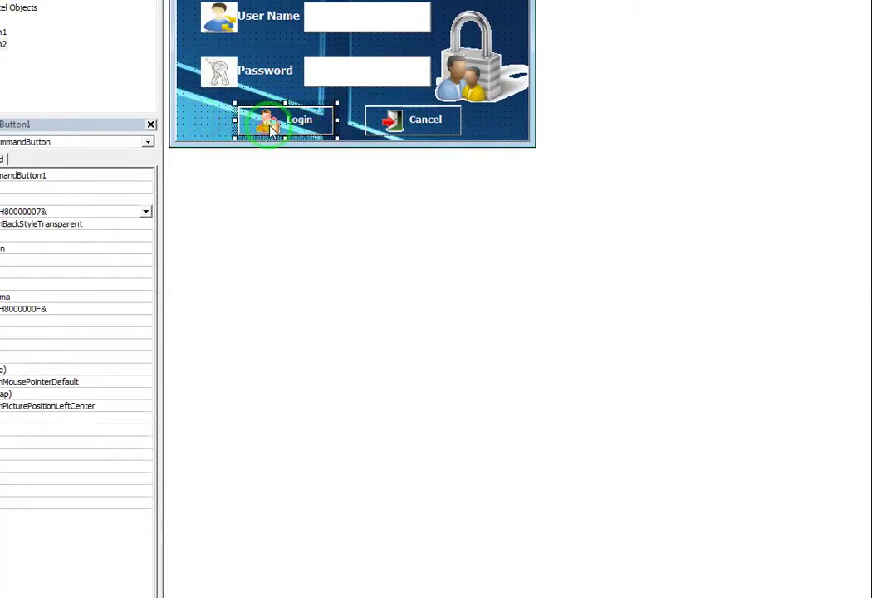
click(270, 126)
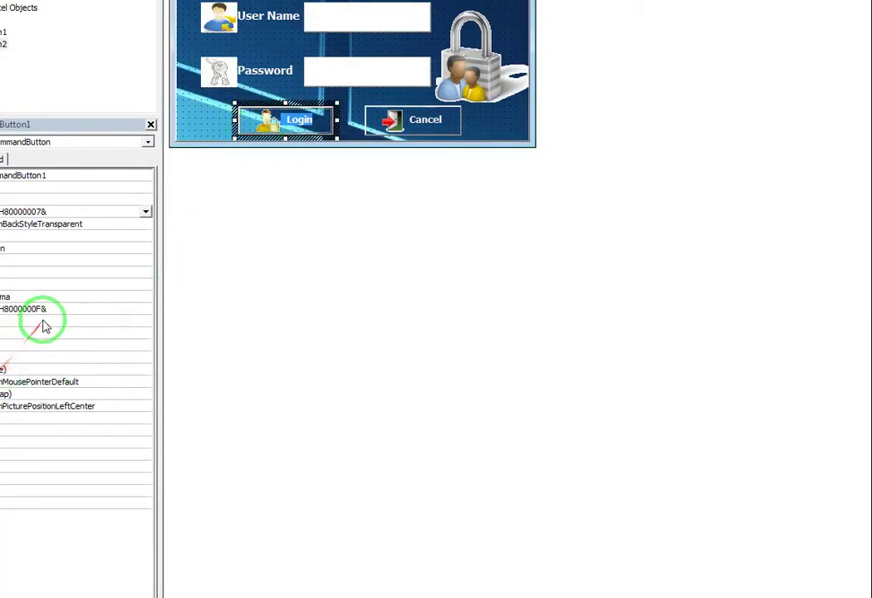
click(17, 394)
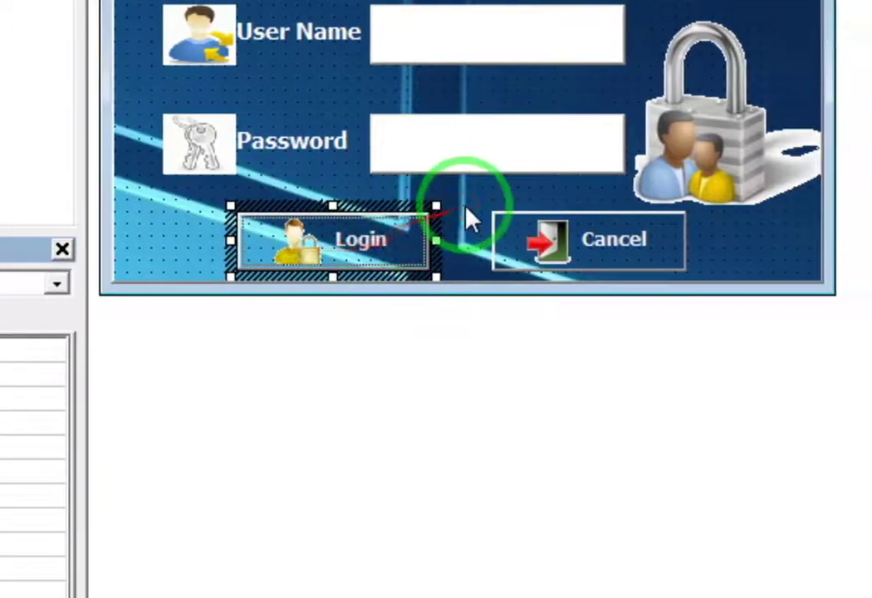
Step: Open CommandButton2_Click and highlight its Unload Me and ActiveWorkbook.Close True lines
click(612, 220)
click(673, 243)
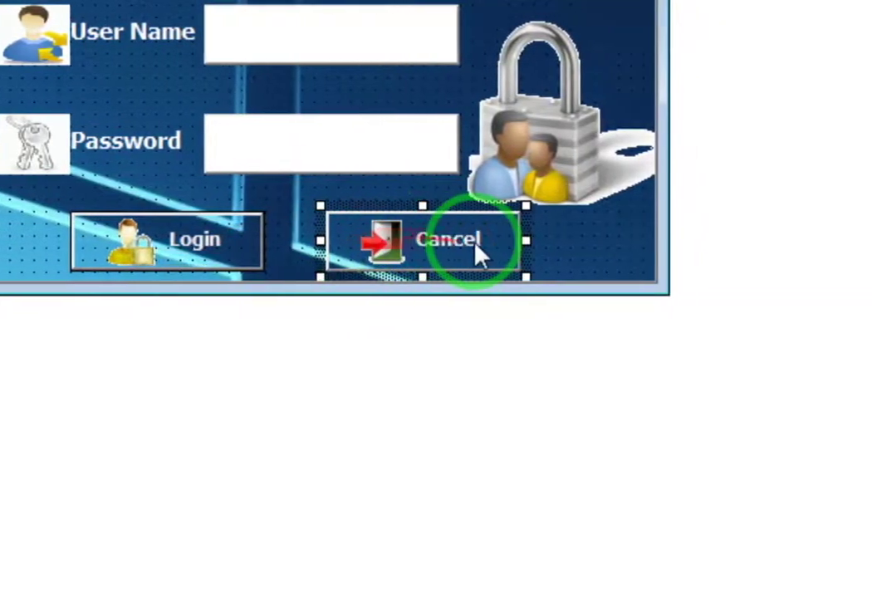
double_click(481, 254)
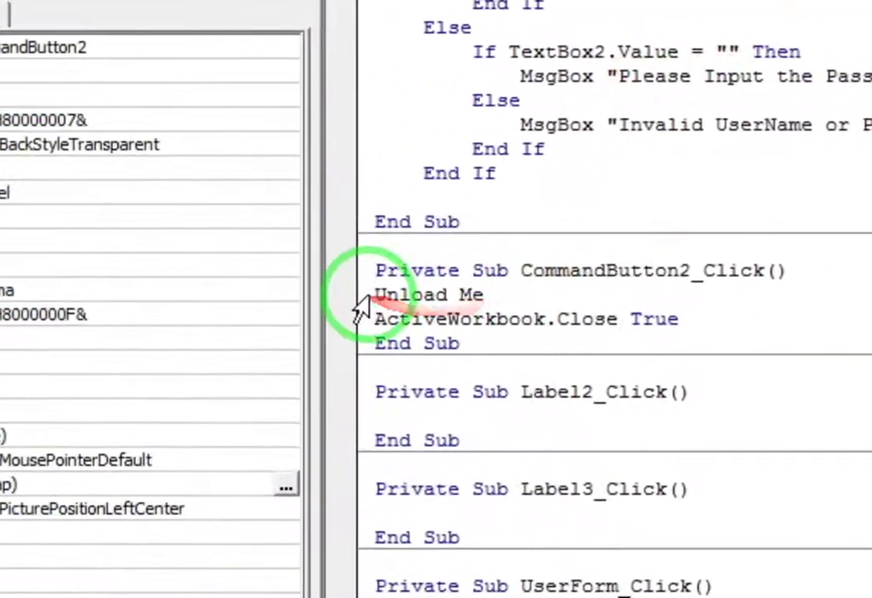
drag(374, 270, 786, 270)
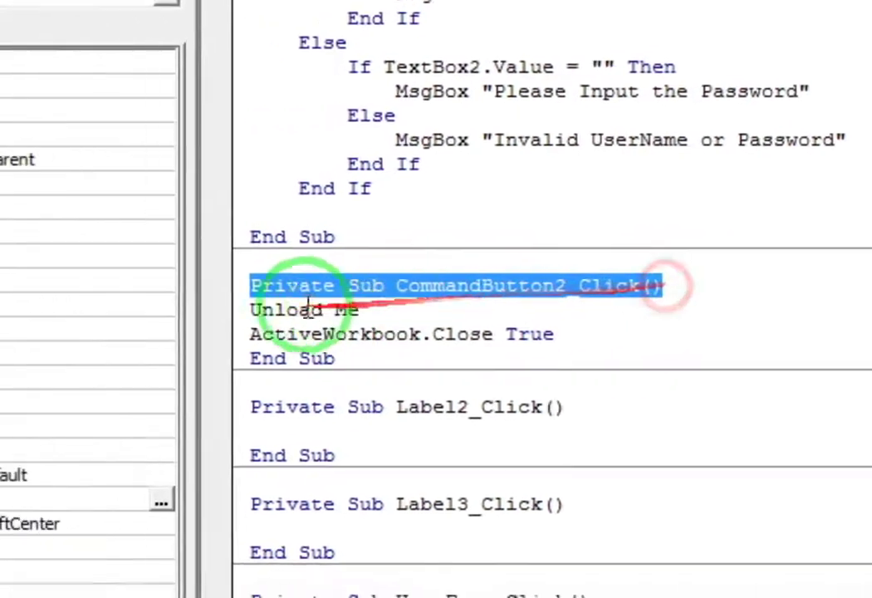
drag(251, 309, 359, 309)
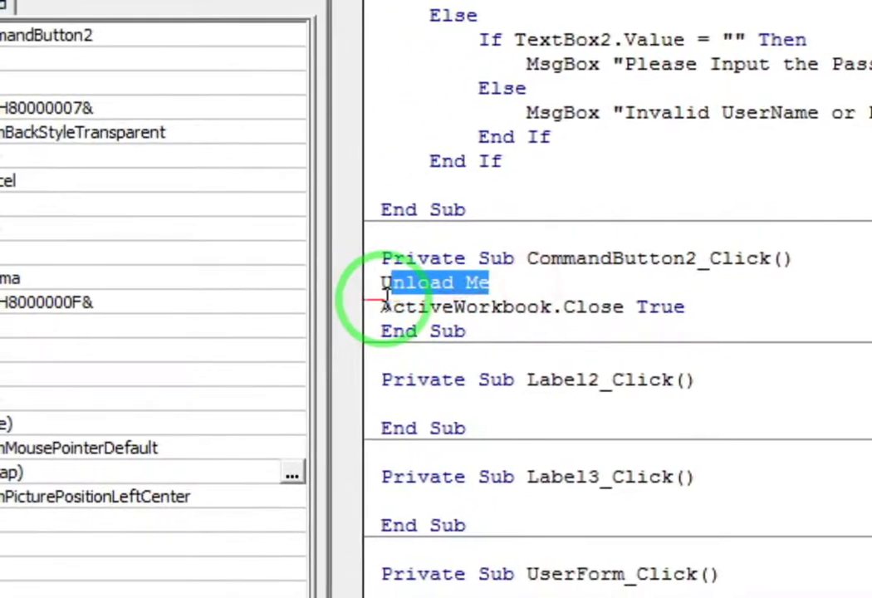
drag(251, 334, 388, 334)
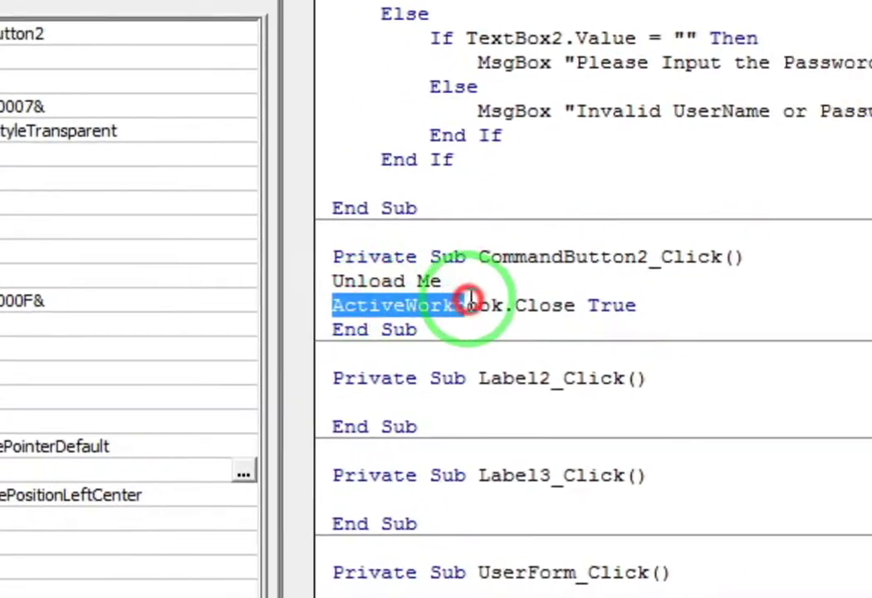
click(441, 298)
mouse_move(407, 297)
mouse_down()
mouse_move(507, 297)
mouse_move(469, 298)
mouse_up()
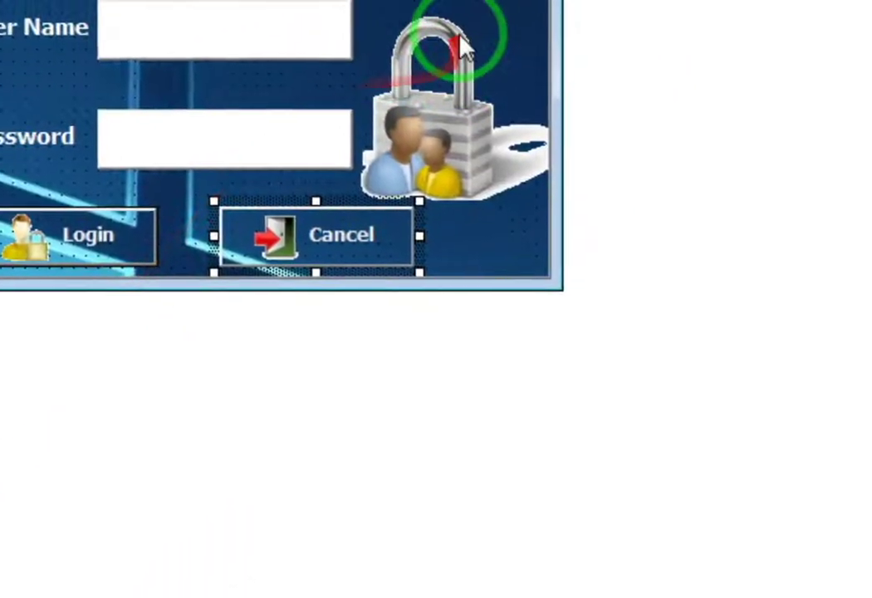
Step: Select the Log In To Continue form and view its code with F7
click(326, 50)
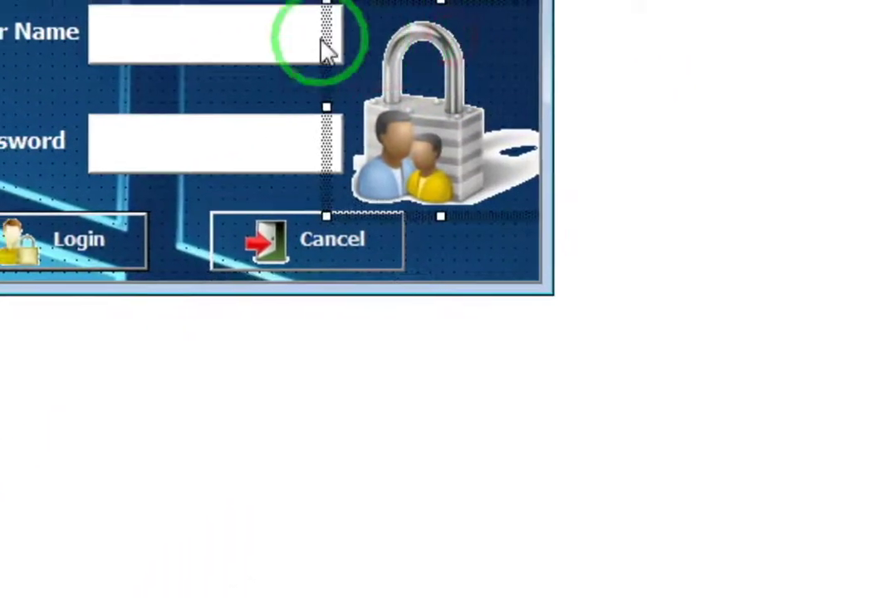
click(54, 8)
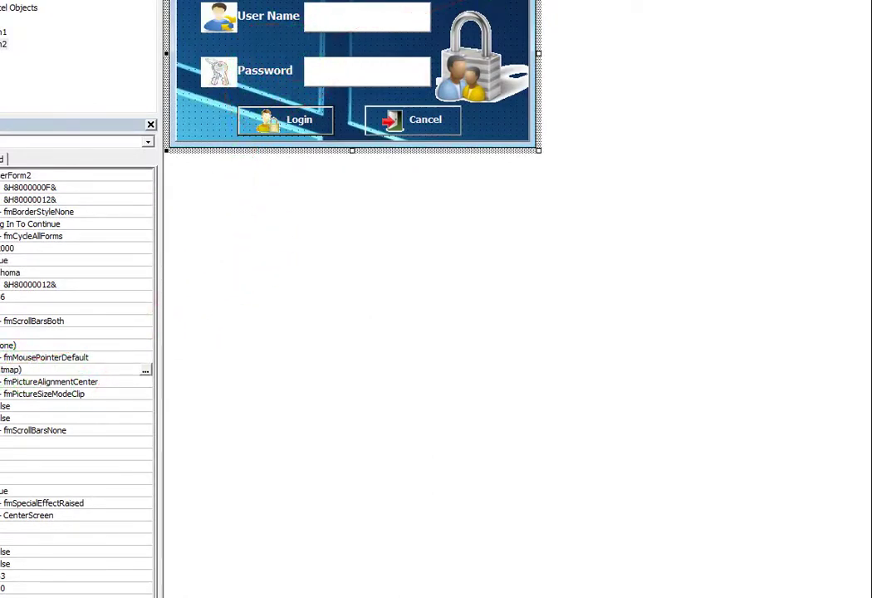
key(F7)
click(262, 220)
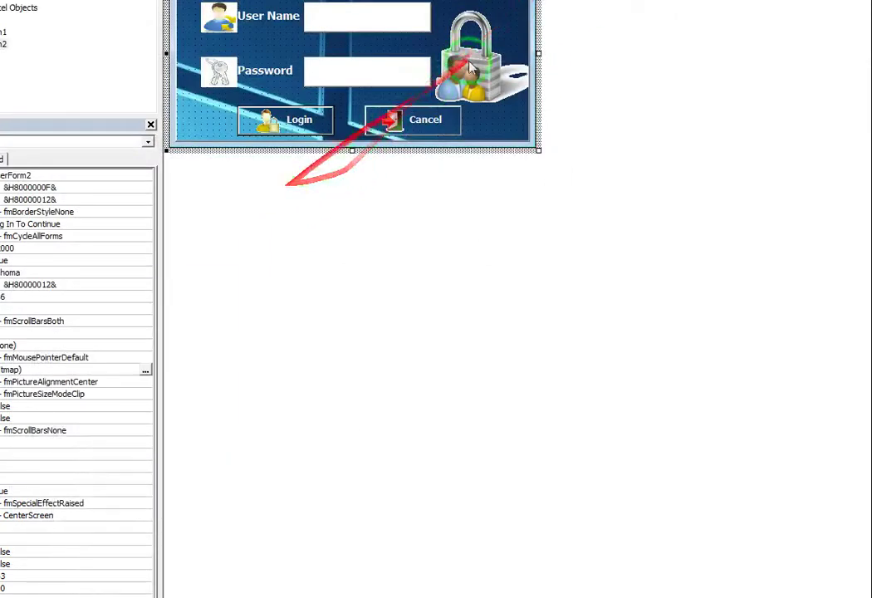
Step: Select both text boxes together, browse their shared properties, then open the note window
click(372, 18)
ctrl+click(351, 76)
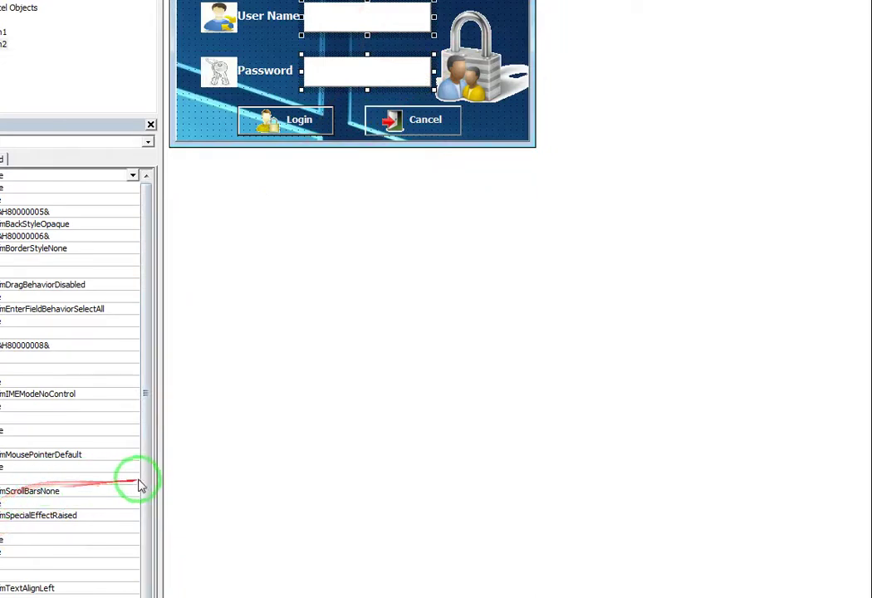
drag(146, 448, 147, 506)
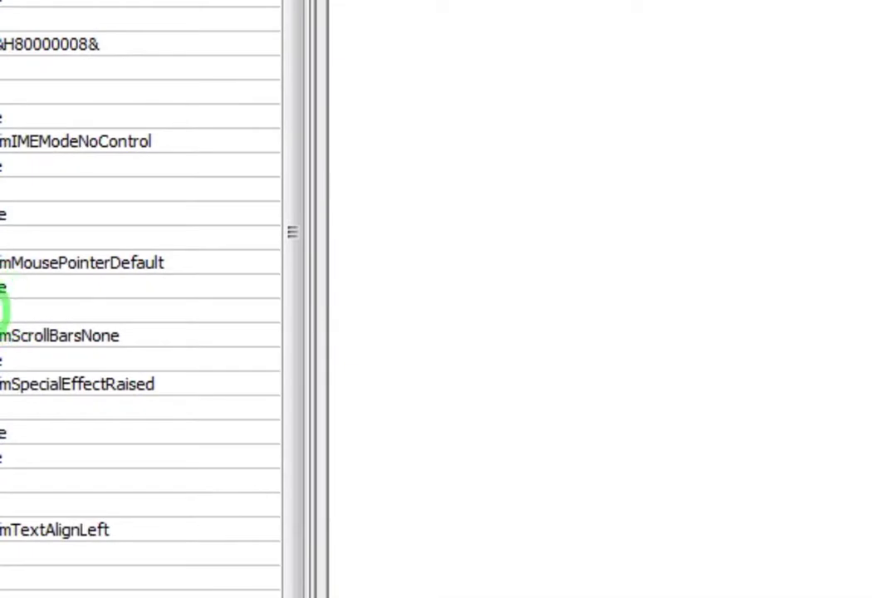
click(29, 312)
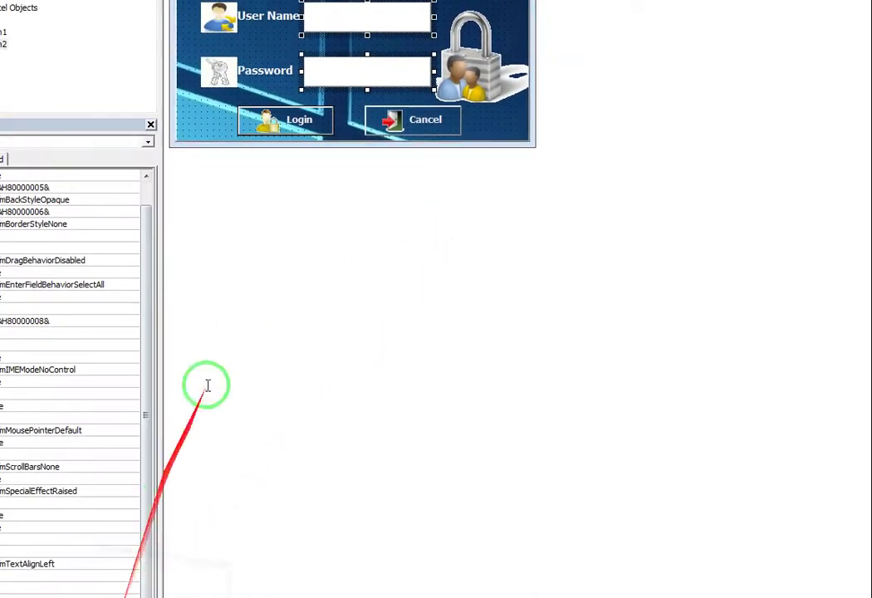
key(F7)
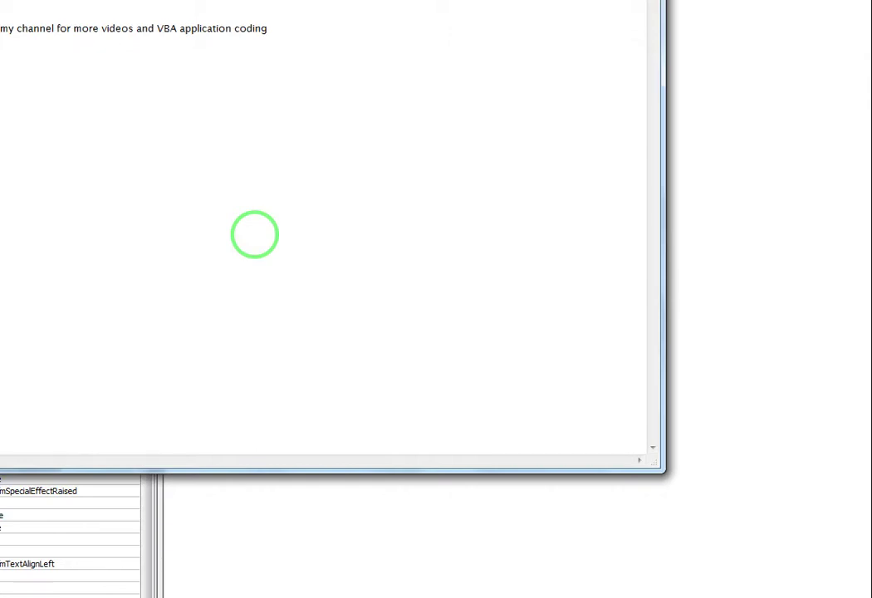
Step: Type 'video if its able to like' as the note's second line
text(vide)
text(o)
text(if)
text( it)
text(s)
text( able)
text( to like)
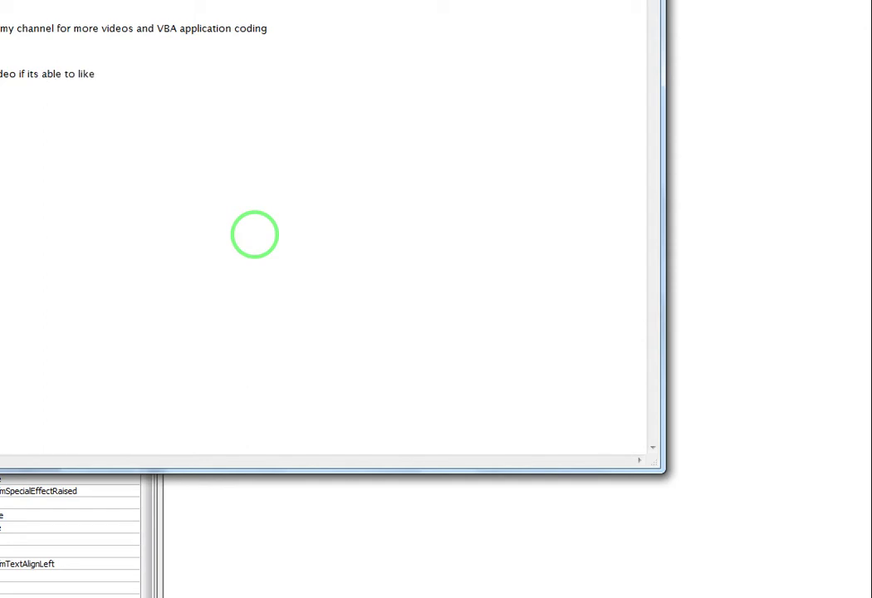